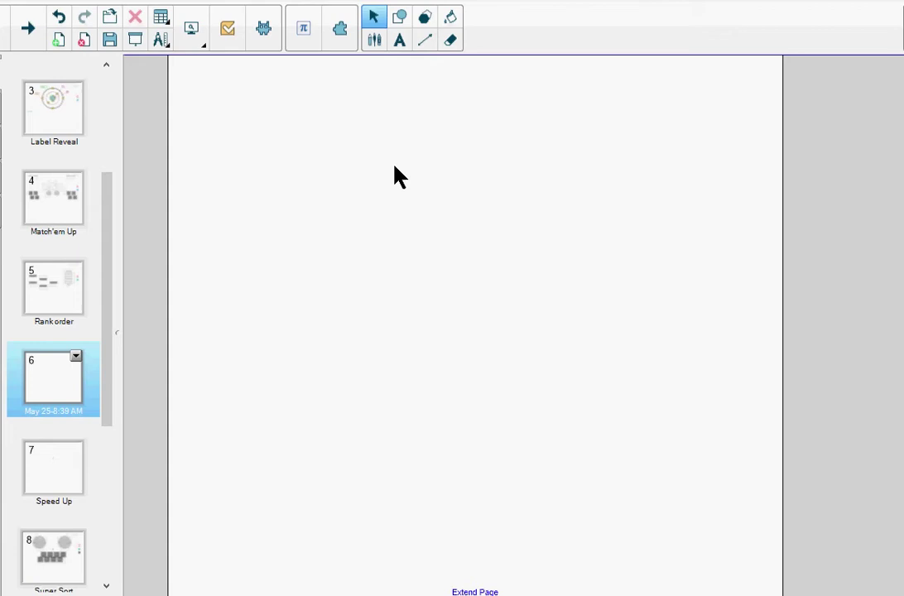
Choose the Rank Order activity from the SMART lab activity gallery.
left_click(263, 32)
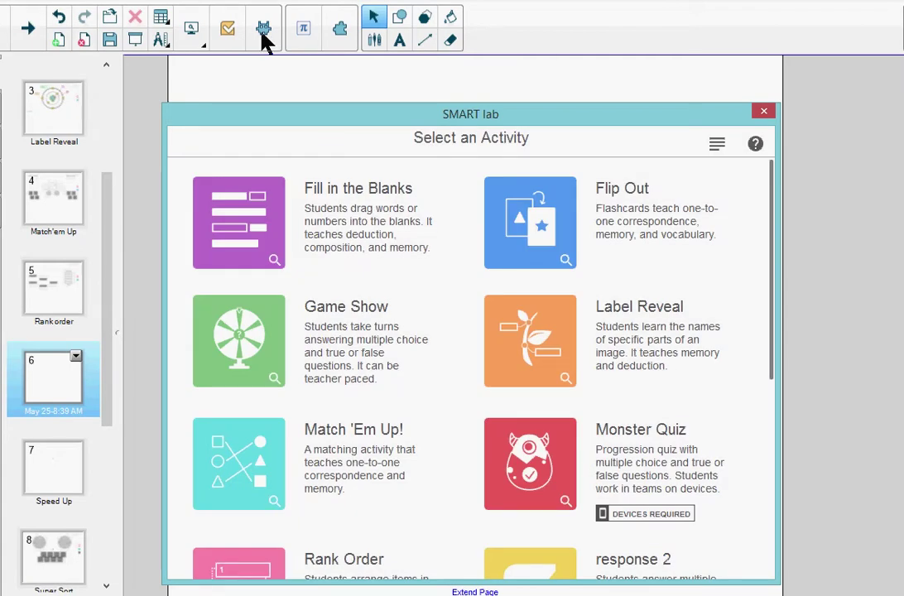
left_click_drag(775, 267, 770, 338)
scroll(305, 326, "down", 2)
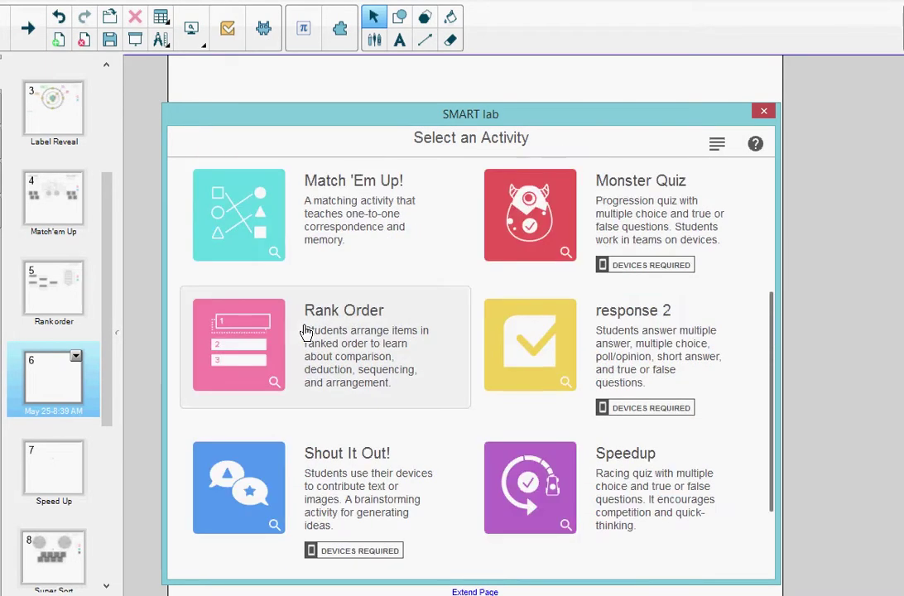
left_click(307, 332)
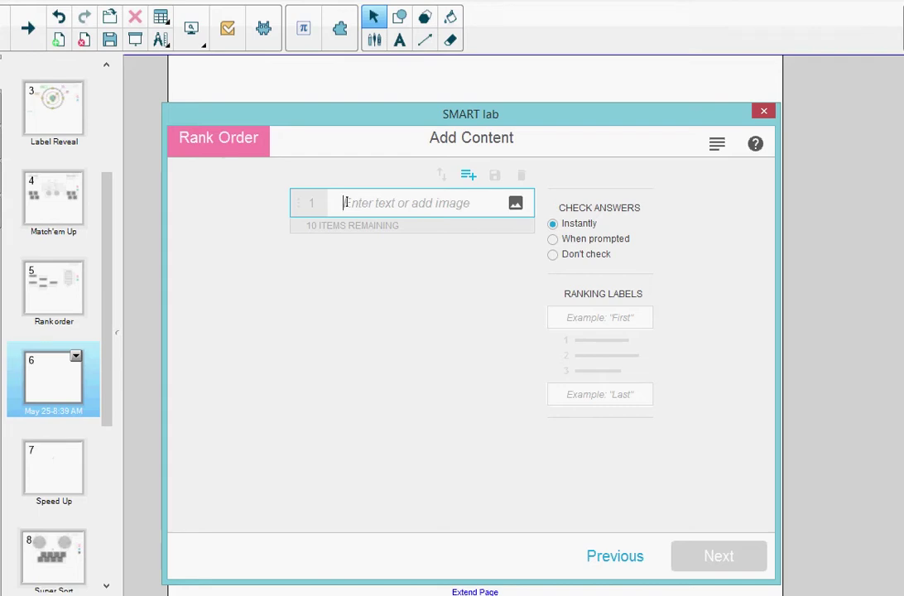
Enter 1 and 5 as the first two Rank Order items.
type("S")
key("BackSpace")
type("1")
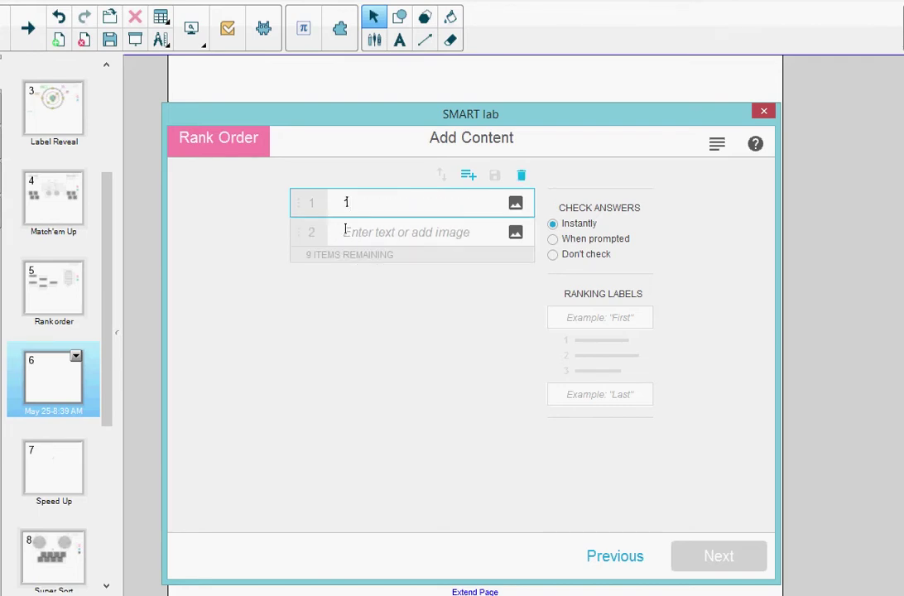
left_click(352, 232)
type("5")
key("BackSpace")
type("5")
Enter 14, 23 and 56 as items three to five.
left_click(354, 262)
type("14")
key("BackSpace")
key("BackSpace")
type("14")
left_click(365, 300)
type("23")
left_click(361, 317)
type("56")
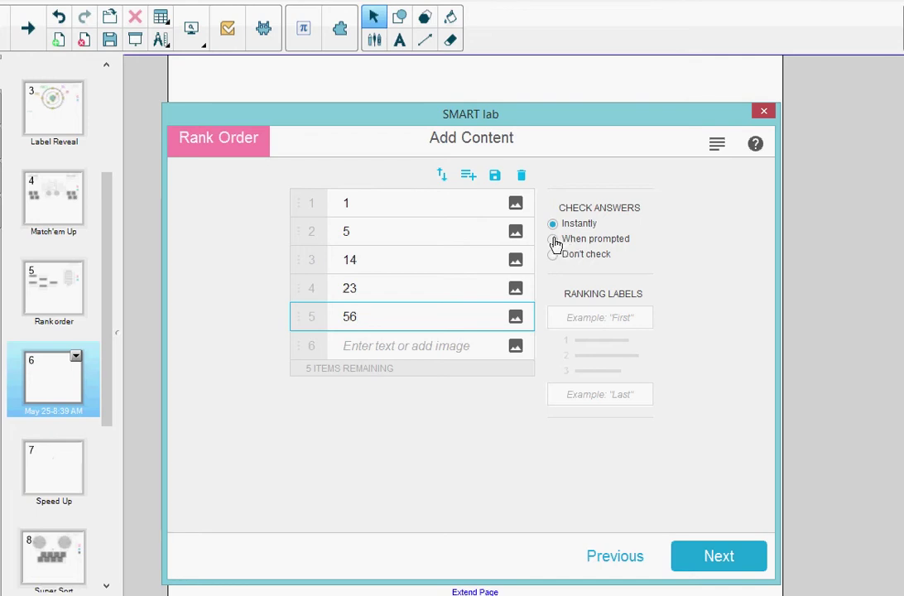
Check answers When prompted, label the ranking ends SMALL and LARGE, and continue to themes.
left_click(553, 239)
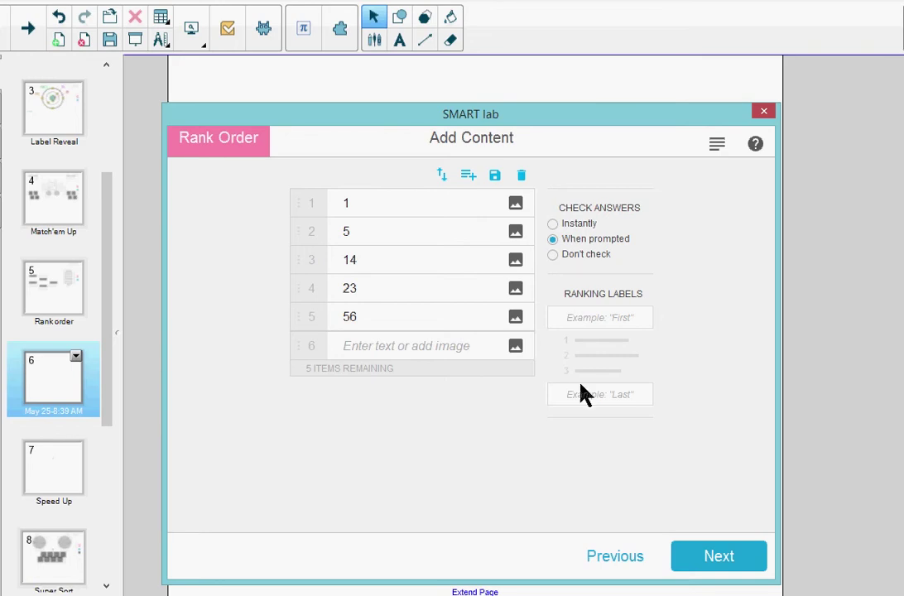
left_click(582, 313)
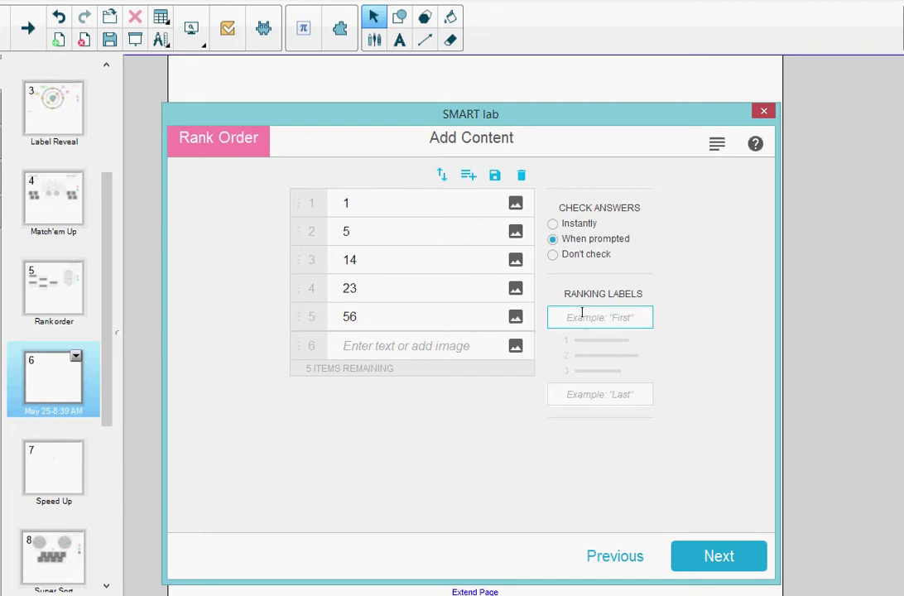
type("SMALL")
left_click(580, 392)
type("LARGE")
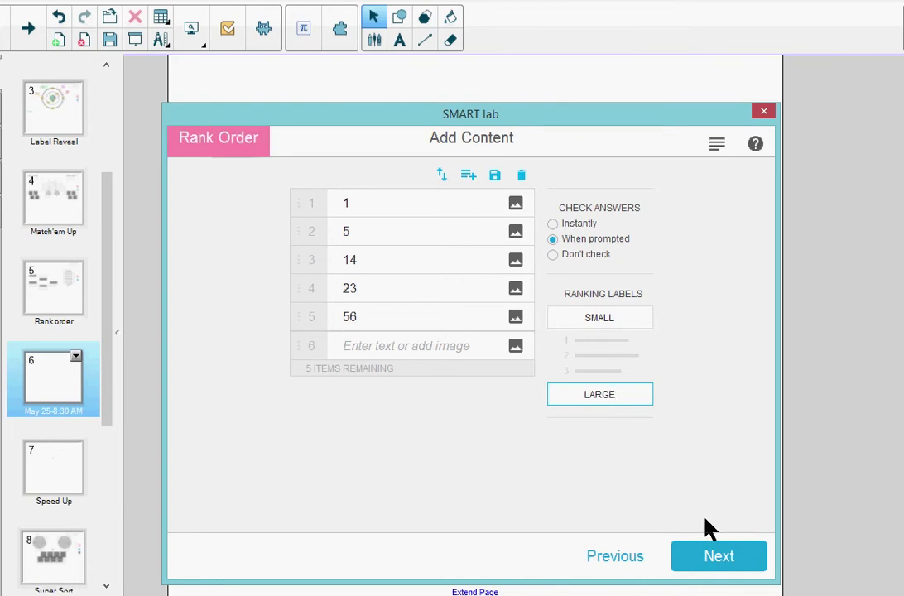
left_click(710, 553)
Apply the Basic theme and finish, inserting the Rank Order activity on page 6.
left_click(723, 566)
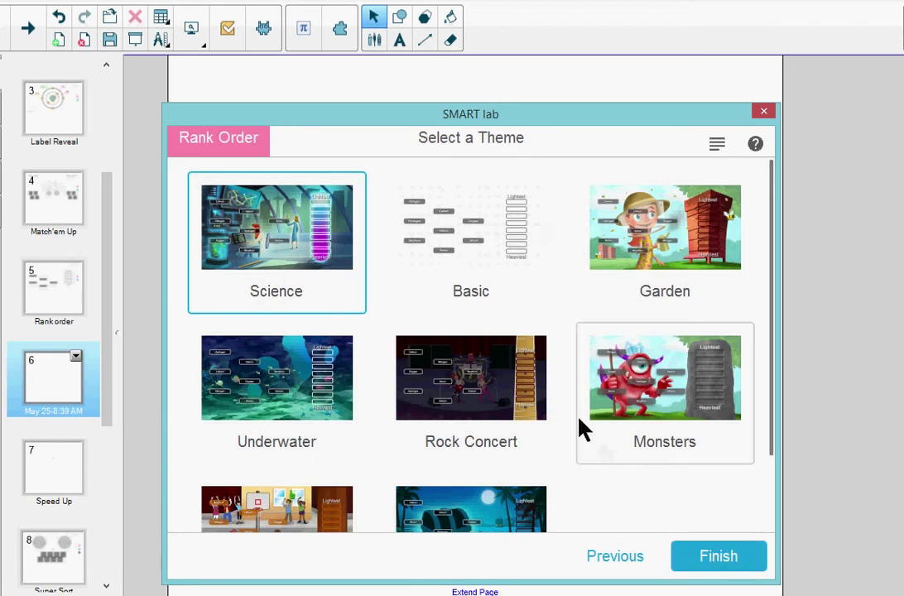
left_click(458, 239)
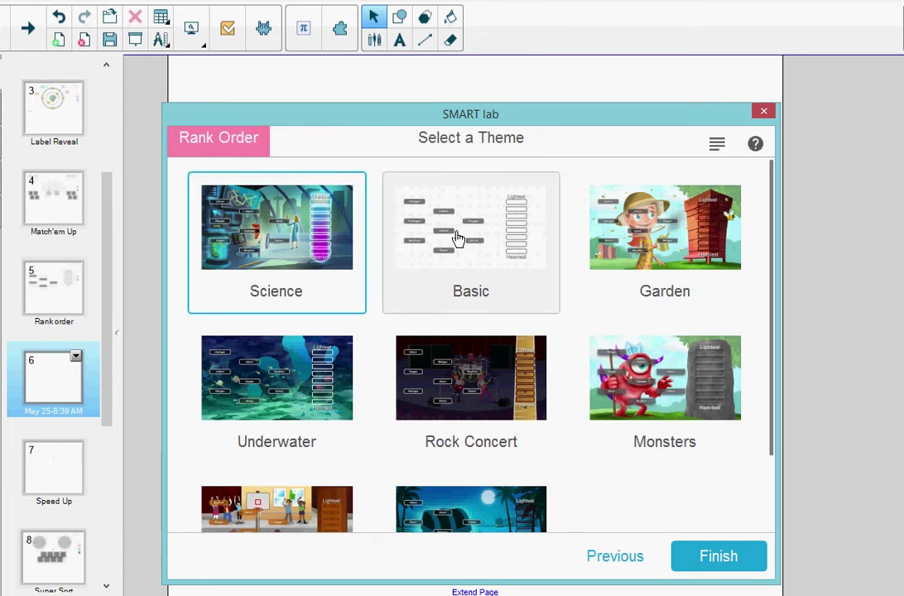
left_click(458, 239)
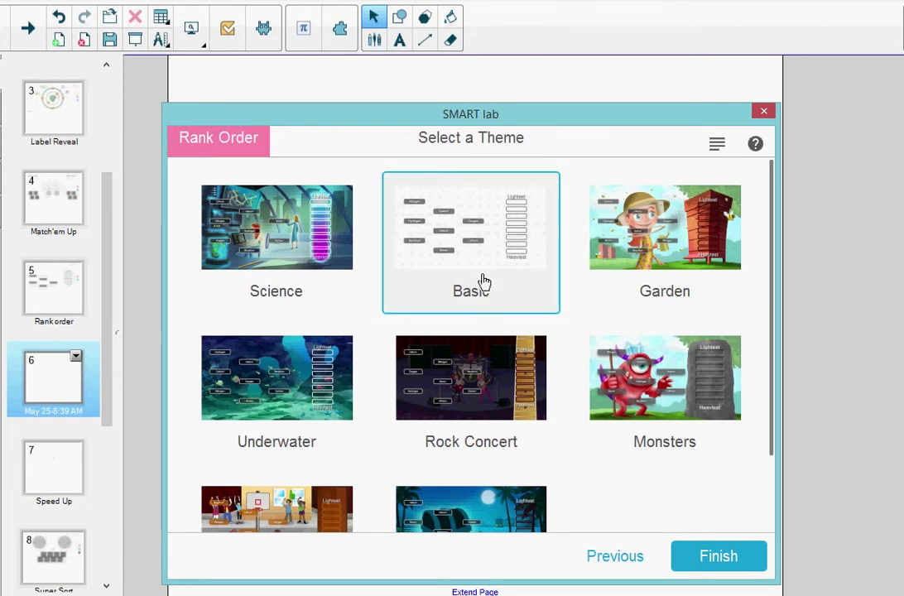
left_click(719, 565)
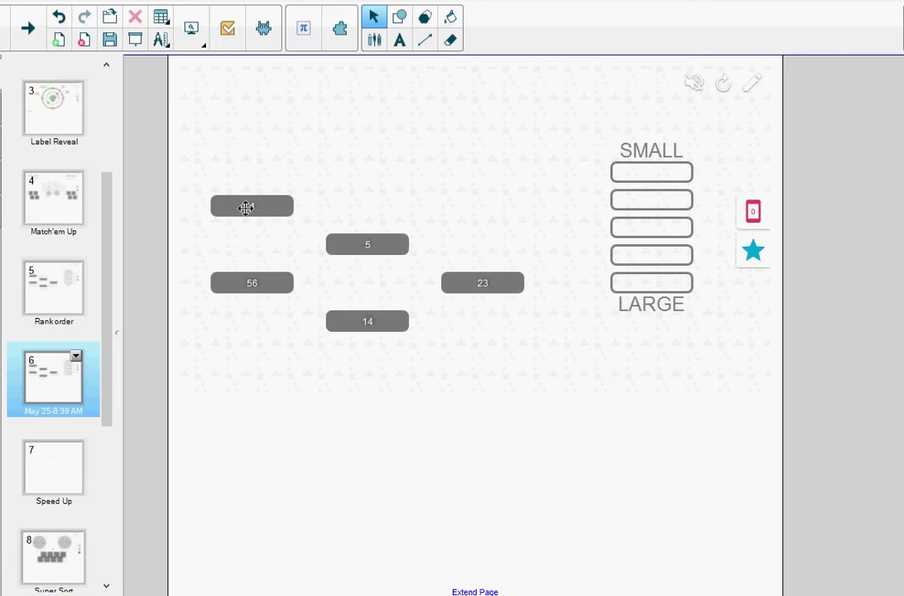
Drag tiles 1, 23, 5, 14 and 56 into the ranking slots and check the ranking.
left_click_drag(242, 204, 609, 196)
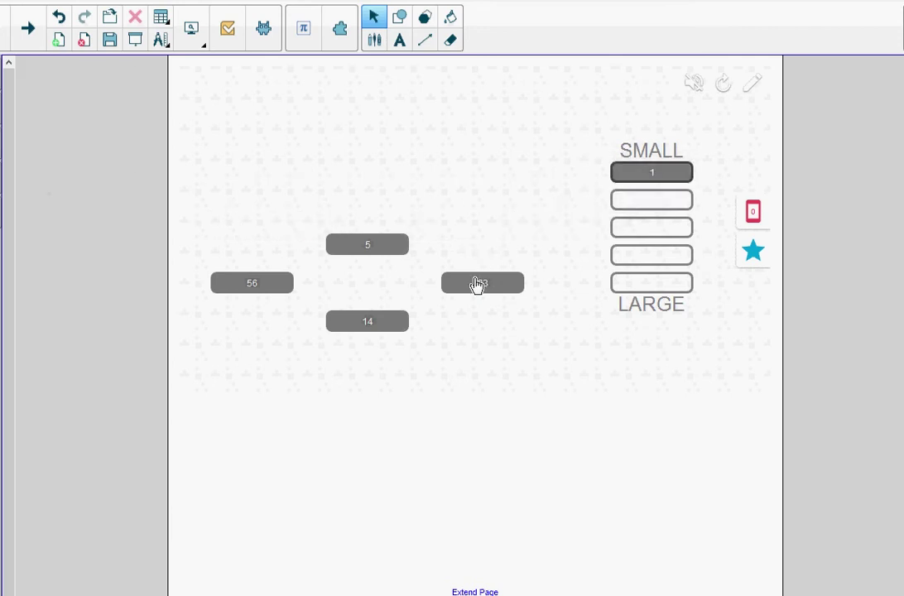
left_click_drag(483, 283, 617, 203)
left_click_drag(389, 248, 651, 229)
left_click_drag(329, 321, 618, 258)
left_click_drag(273, 289, 665, 291)
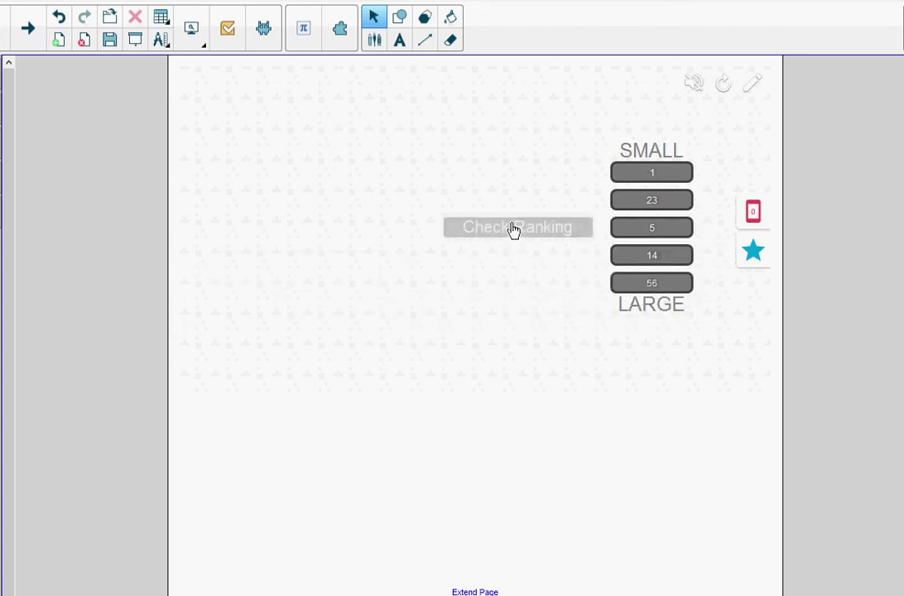
left_click(507, 230)
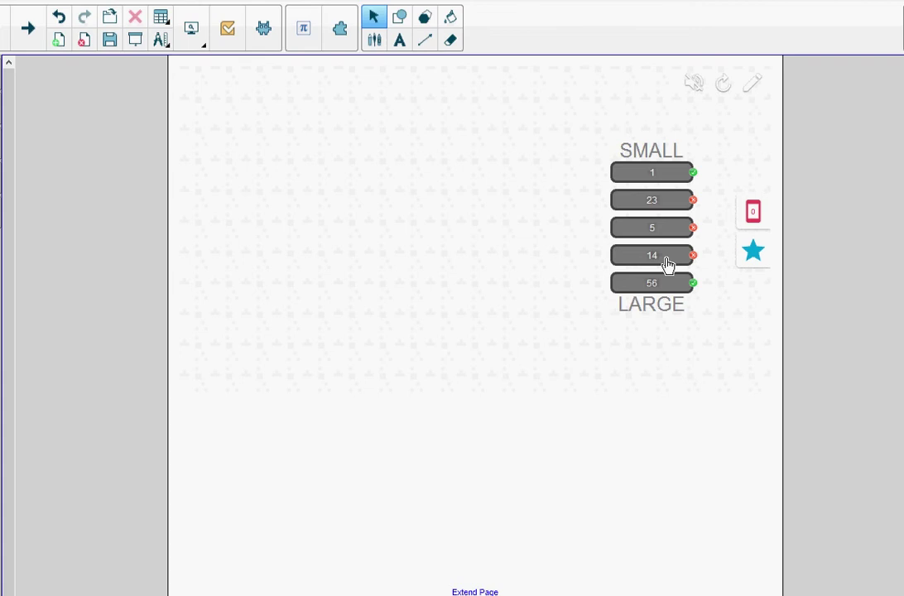
Move 5 and 14 above 23, recheck the ranking, and review the all-correct results.
left_click_drag(660, 231, 659, 202)
left_click_drag(666, 257, 665, 237)
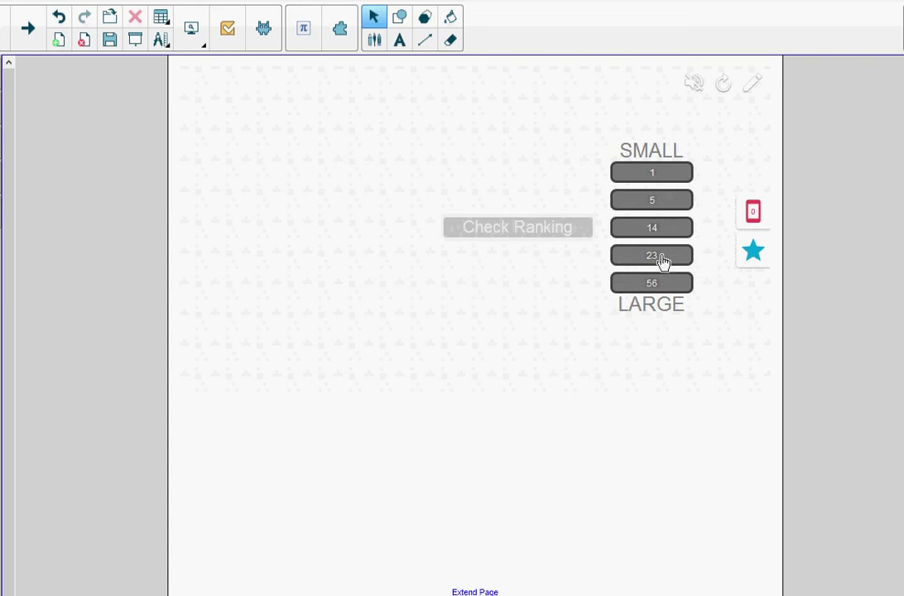
left_click(510, 232)
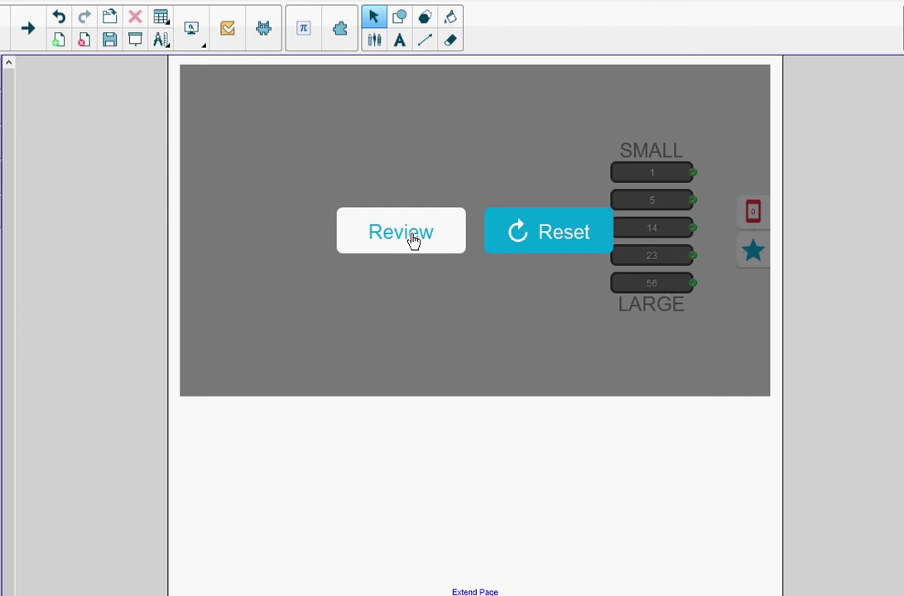
left_click(412, 238)
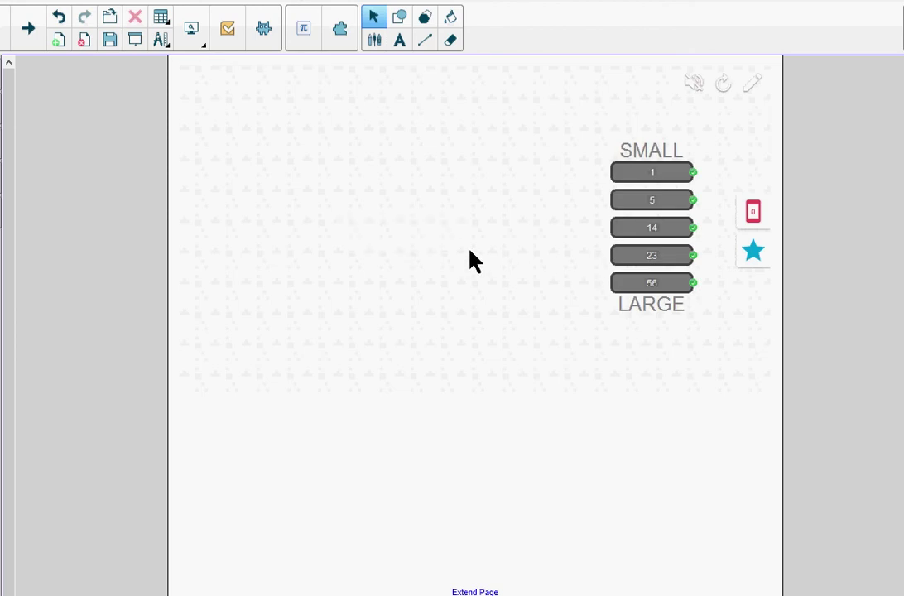